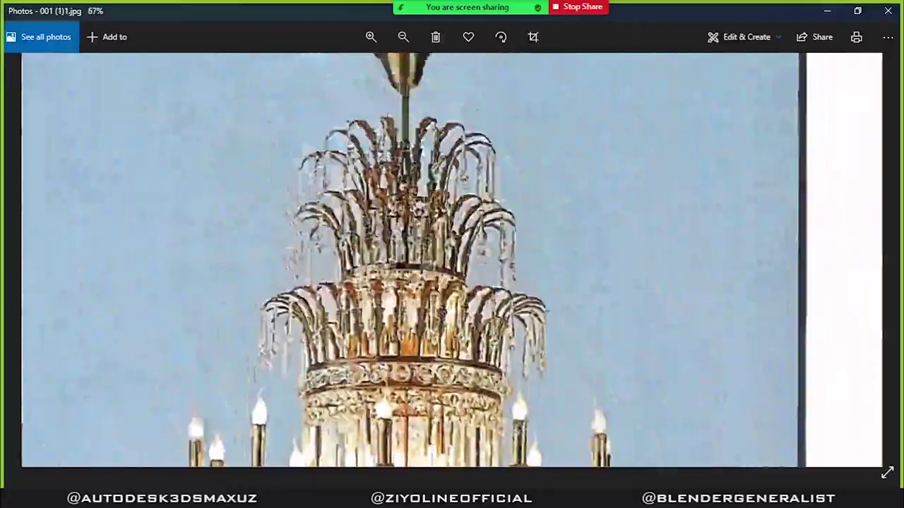
Zoom in on the chandelier reference photo to study its crystal tiers.
scroll(452, 260, "down", 3, "ctrl")
scroll(452, 259, "up", 1, "ctrl")
scroll(452, 260, "up", 1, "ctrl")
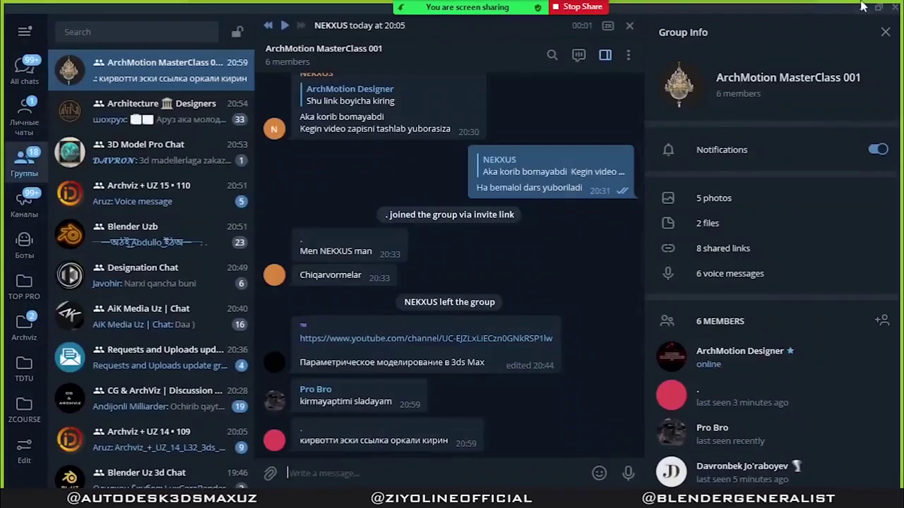
Stack Extrude and Edit Poly modifiers on Shape001 to form the band.
left_click(862, 5)
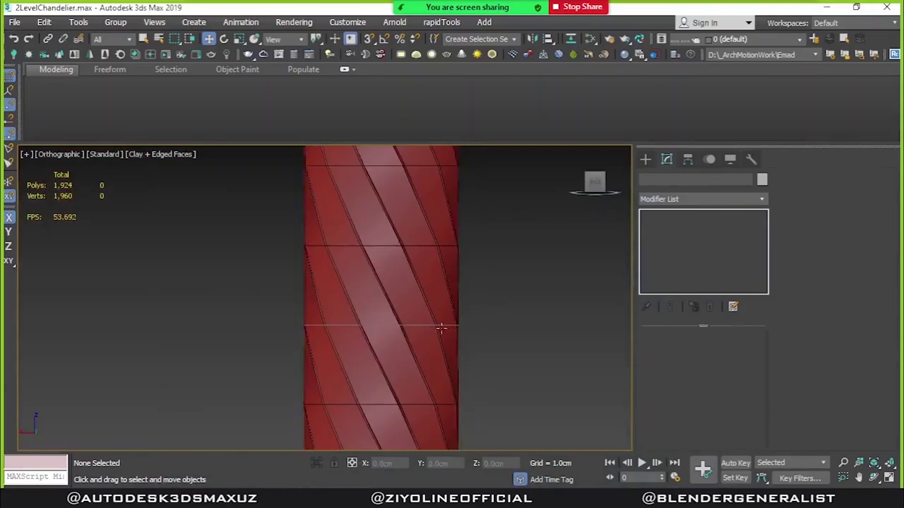
left_click(683, 200)
type("ex")
key("Return")
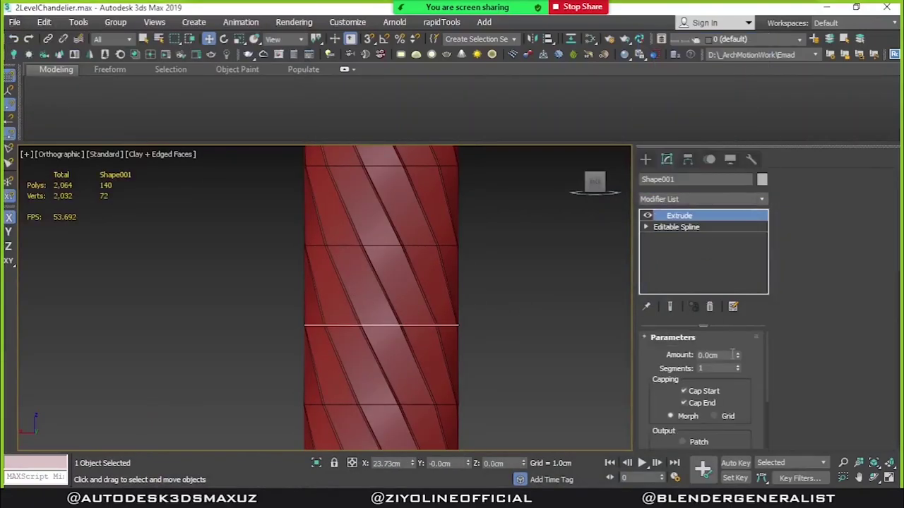
left_click(682, 200)
key("Return")
Select the band's top polygon in Polygon mode, then bring the reference photo back.
scroll(428, 288, "up", 5)
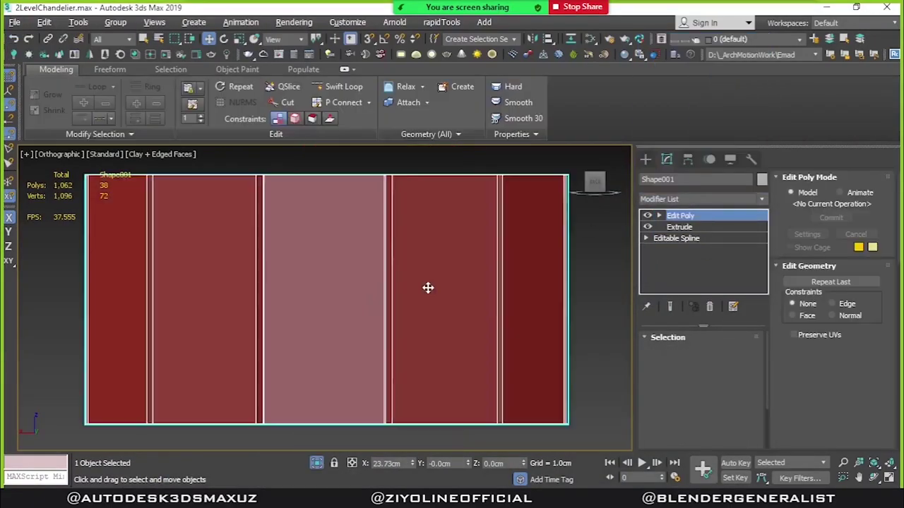
middle_click_drag(428, 288, 553, 285, "alt")
scroll(553, 285, "up", 3)
scroll(377, 240, "down", 4)
scroll(377, 242, "down", 5)
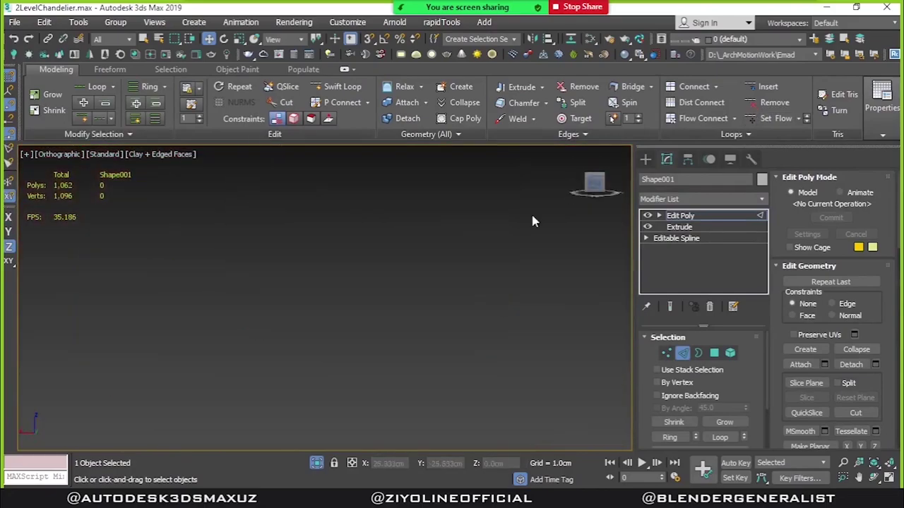
middle_click_drag(530, 211, 410, 307, "alt")
scroll(410, 307, "down", 3)
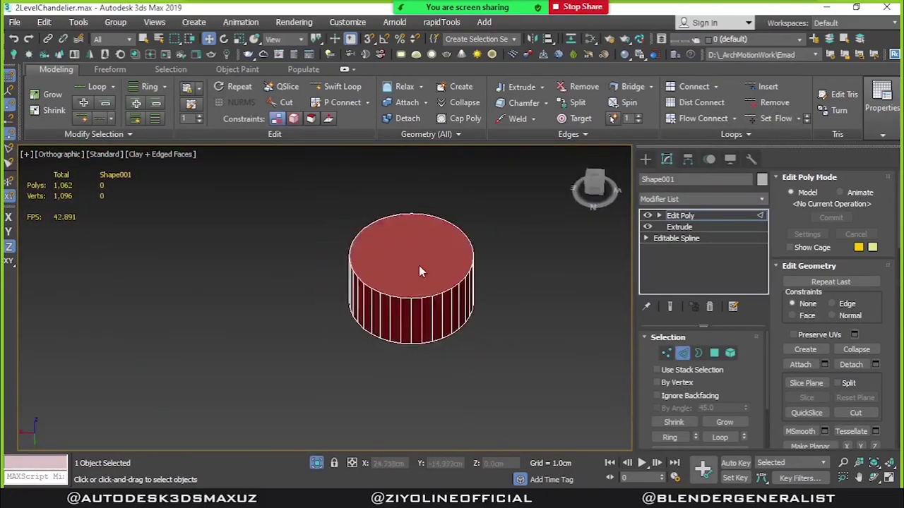
scroll(419, 266, "up", 3)
key("4")
left_click(388, 251)
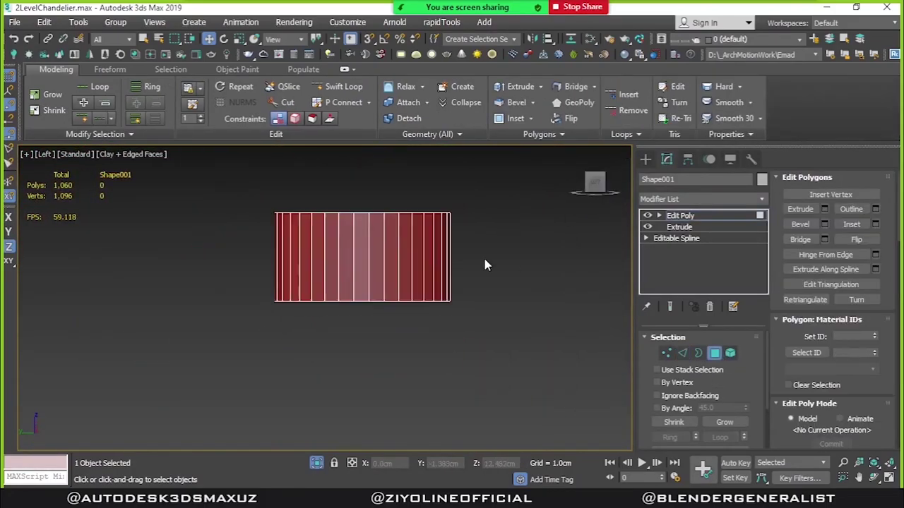
left_click(438, 495)
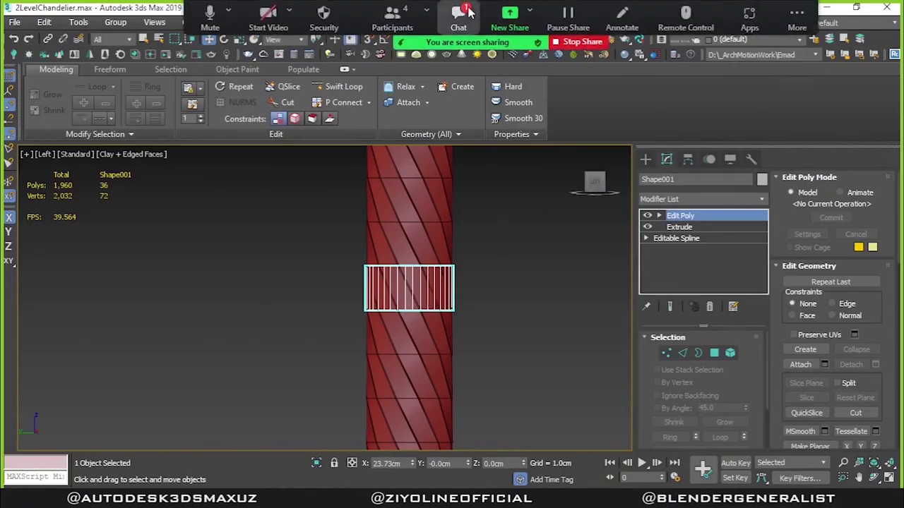
Bend Object001 175° on Y, check it from Front and Top, and add a second Bend.
left_click(459, 15)
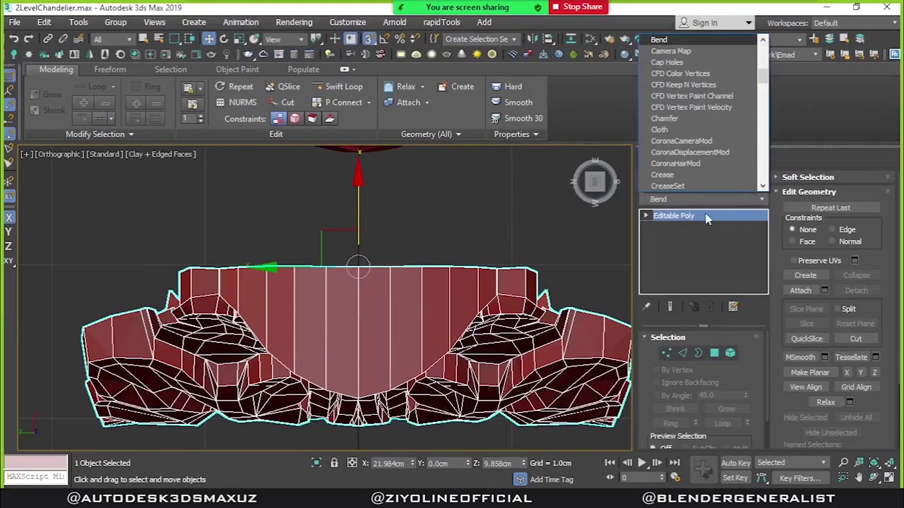
key("f")
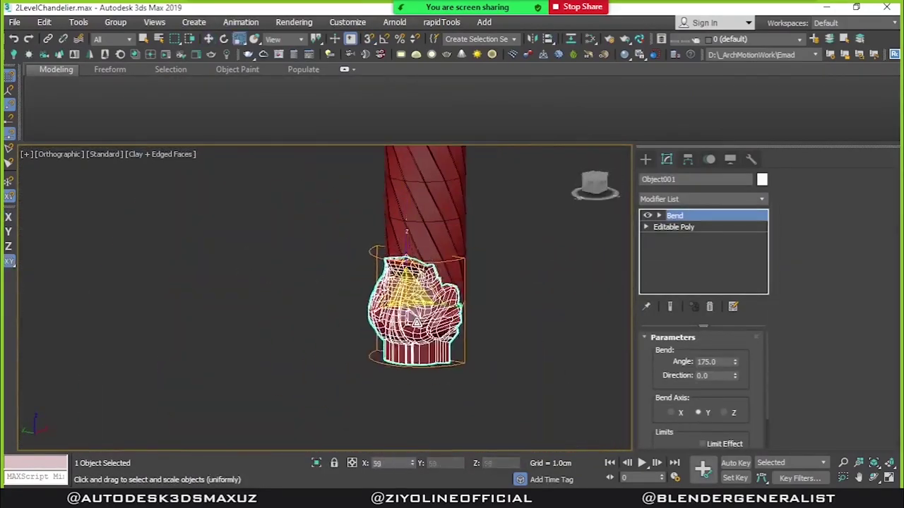
key("t")
key("w")
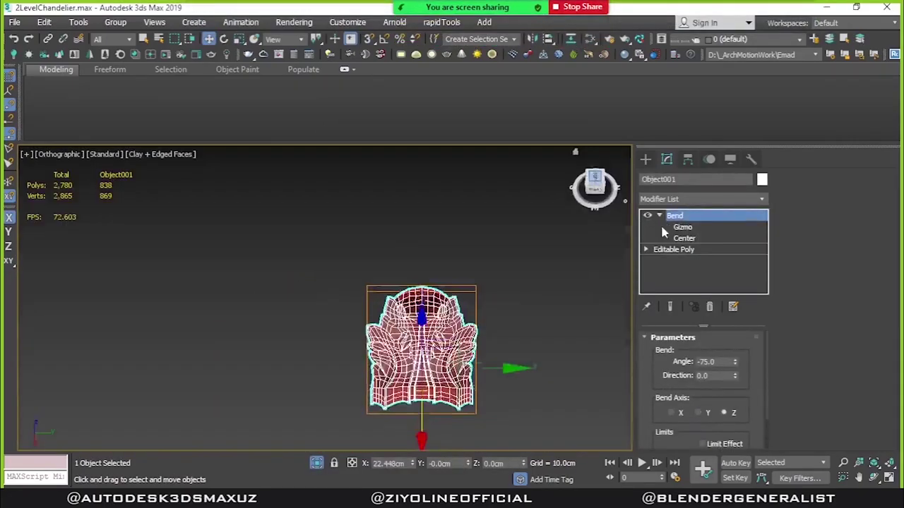
left_click(702, 199)
left_click(678, 196)
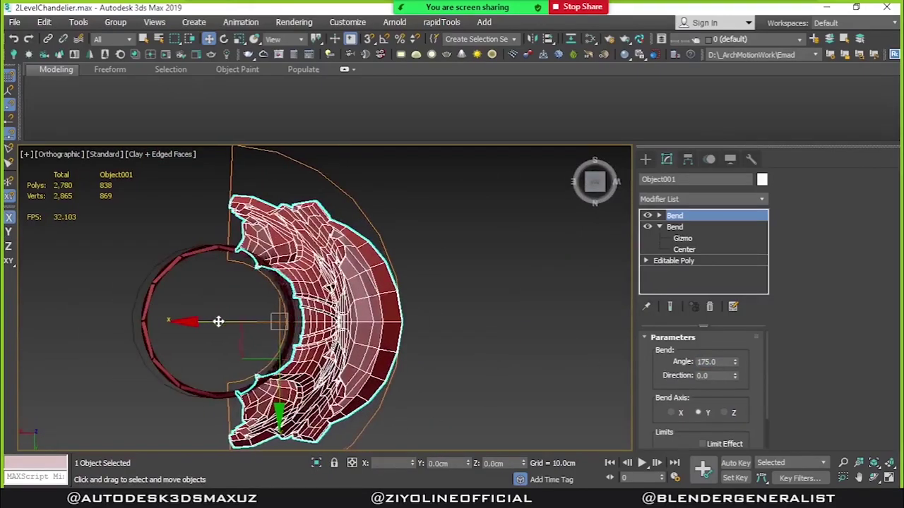
middle_click_drag(218, 321, 399, 392, "alt")
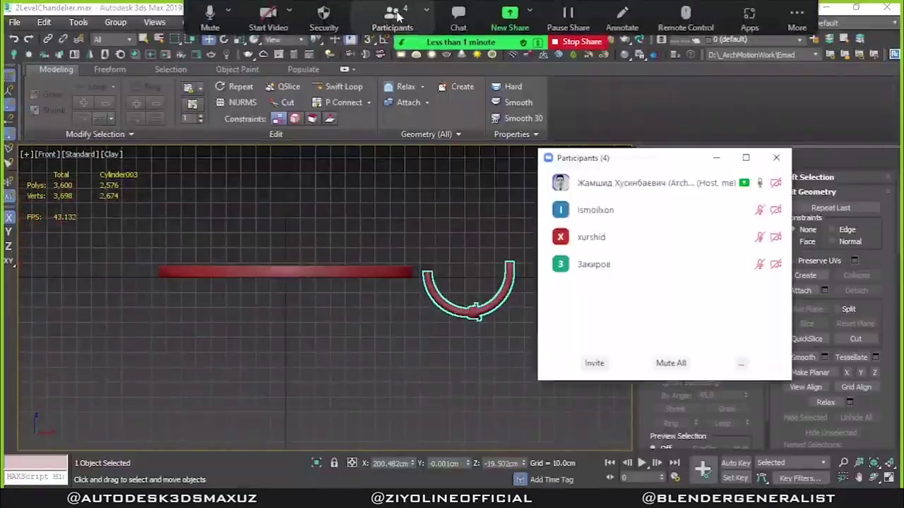
left_click(392, 15)
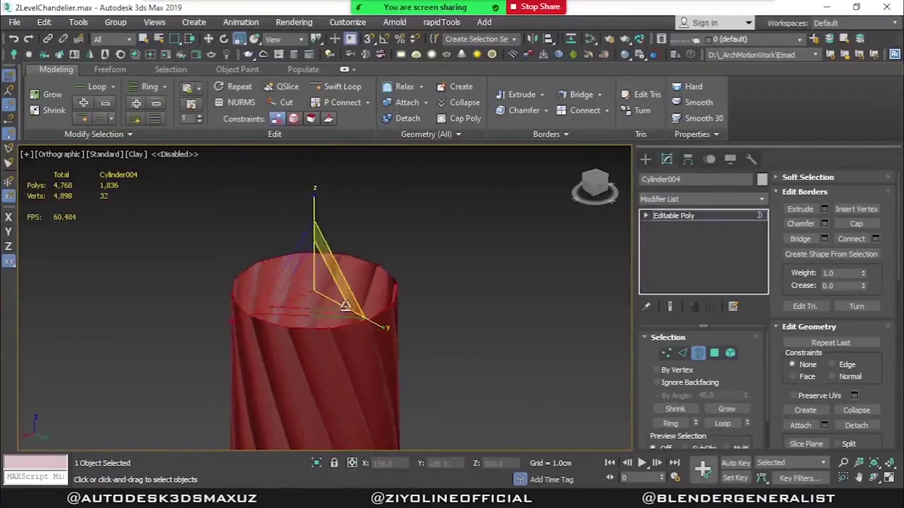
Zoom the viewport out on Circle001 before modeling the candle.
scroll(248, 307, "down", 5)
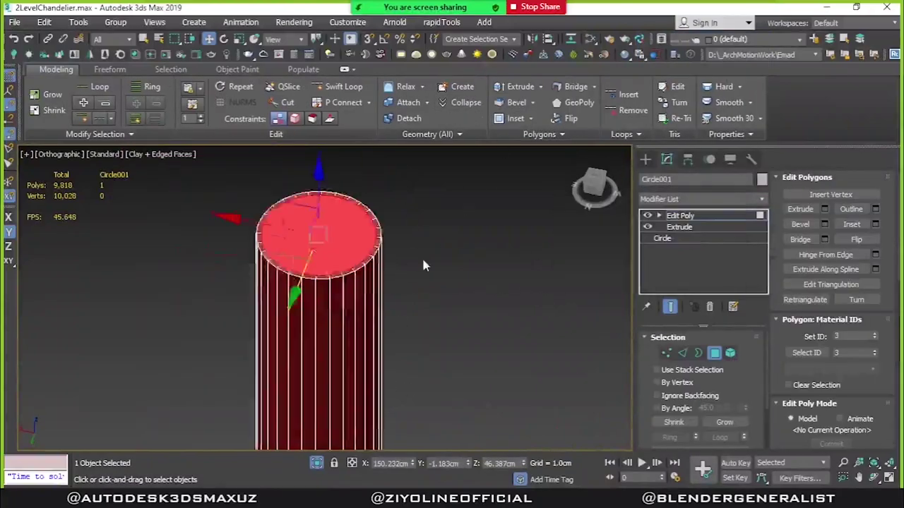
Add Noise to the candle's top cap, adjust its gizmo, and add Edit Poly above.
key("4")
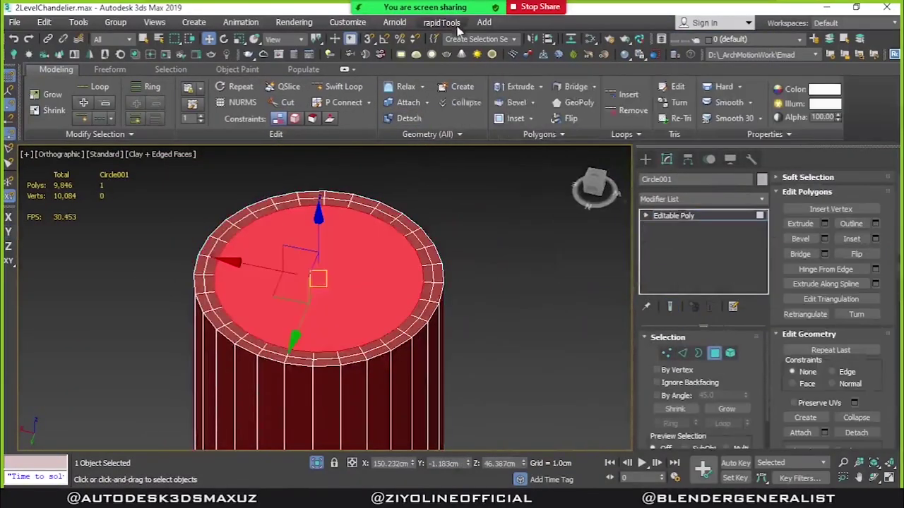
type("Noise")
key("Return")
scroll(402, 257, "down", 3)
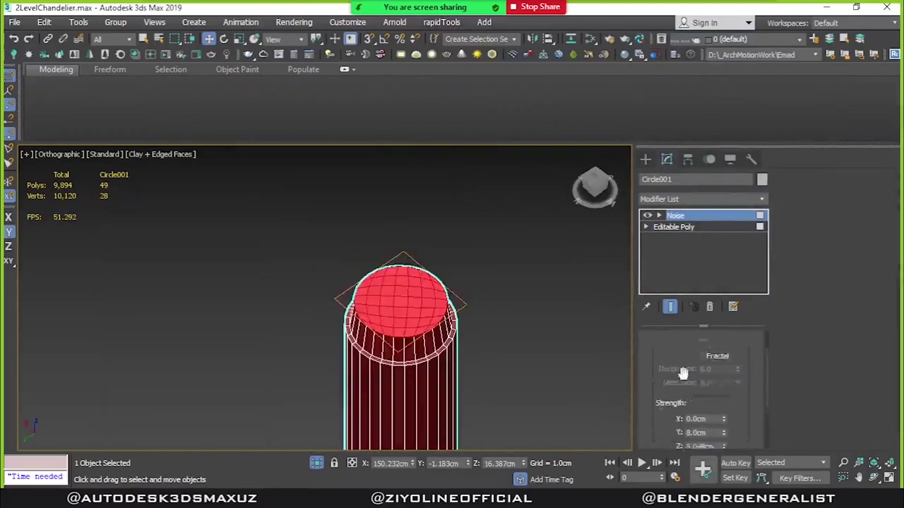
scroll(442, 311, "up", 3)
key("l")
key("1")
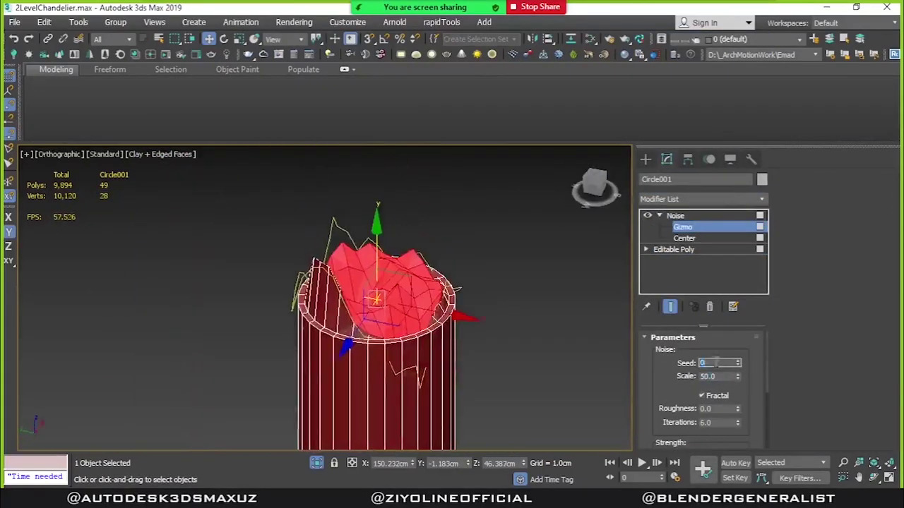
key("ctrl+e")
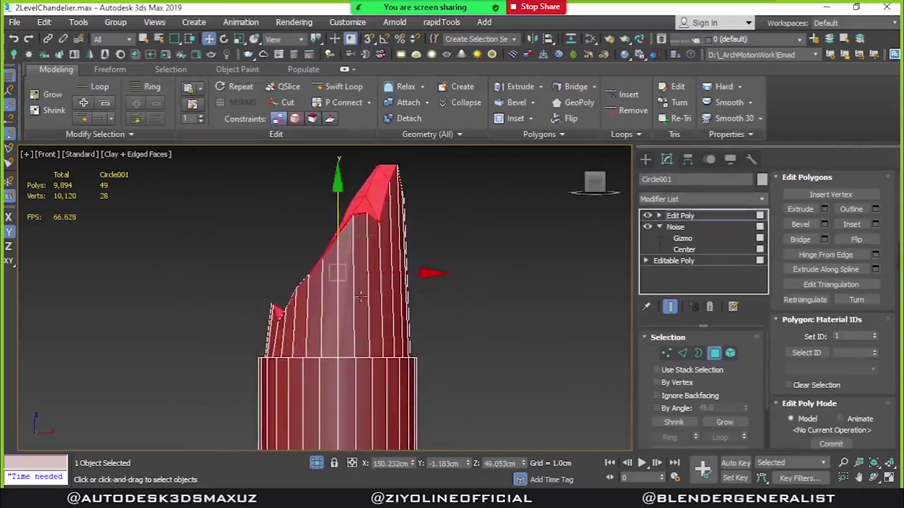
Switch to edge mode and set up Swift Loop on the holder in Front view.
scroll(380, 211, "down", 3)
key("2")
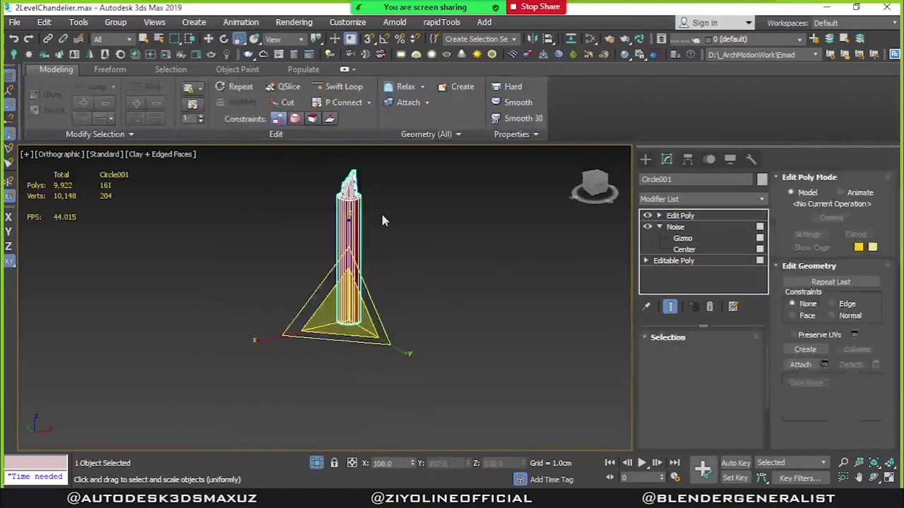
scroll(304, 246, "up", 3)
scroll(414, 309, "down", 2)
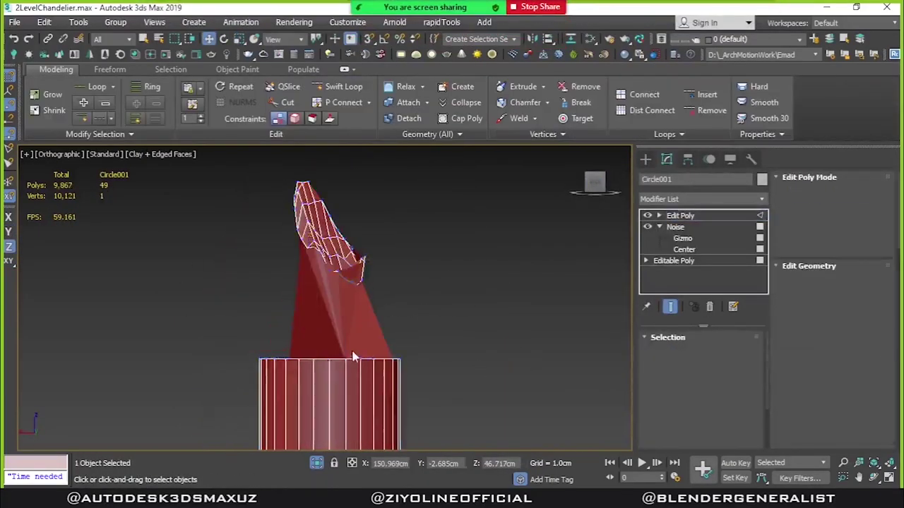
key("2")
middle_click_drag(355, 358, 369, 361, "alt")
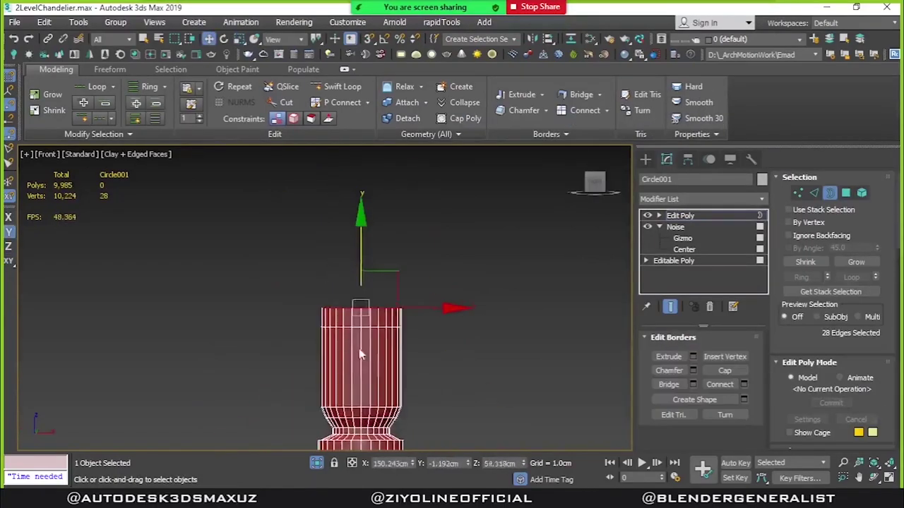
left_click(343, 86)
key("f")
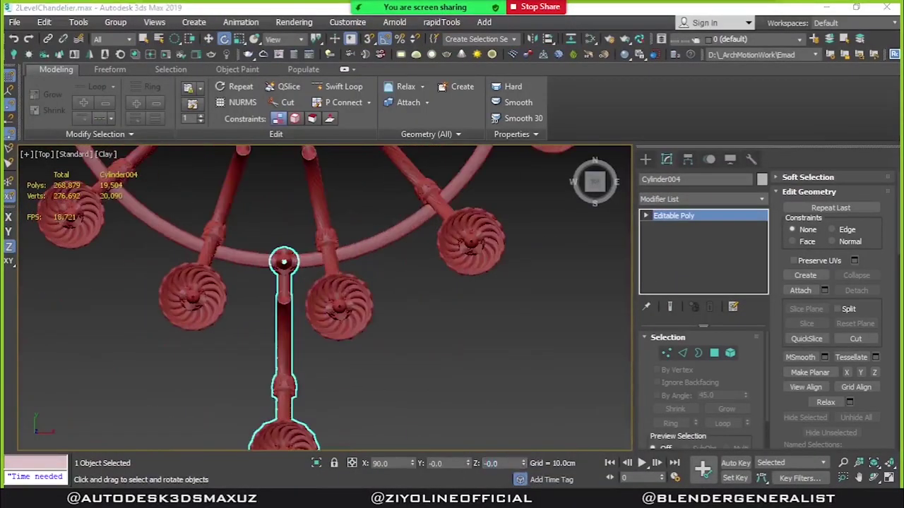
Tilt the arm to -4.25 degrees on Z and set up a 20-copy array.
type("-5.625")
key("Return")
type("-4.25")
key("Return")
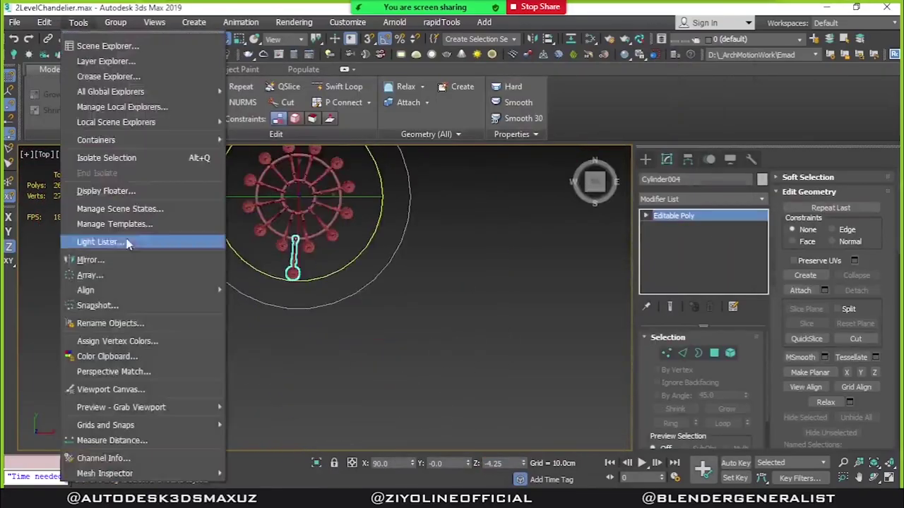
left_click(99, 275)
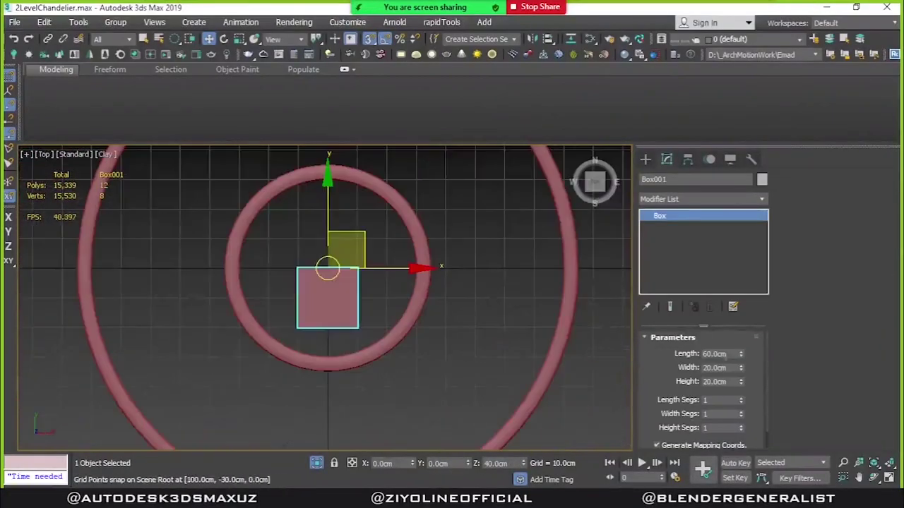
Add Edit Poly to the new Box001 bar and switch to vertex editing.
middle_click_drag(464, 312, 389, 276)
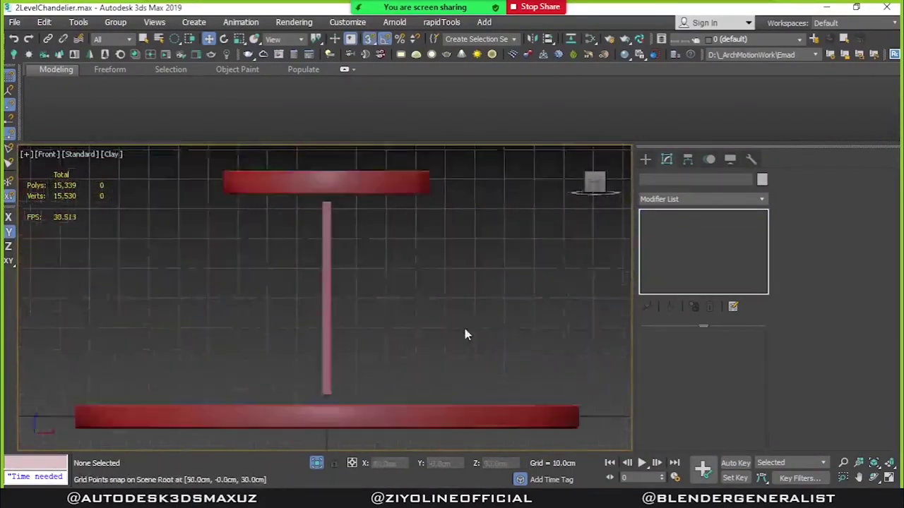
left_click(699, 198)
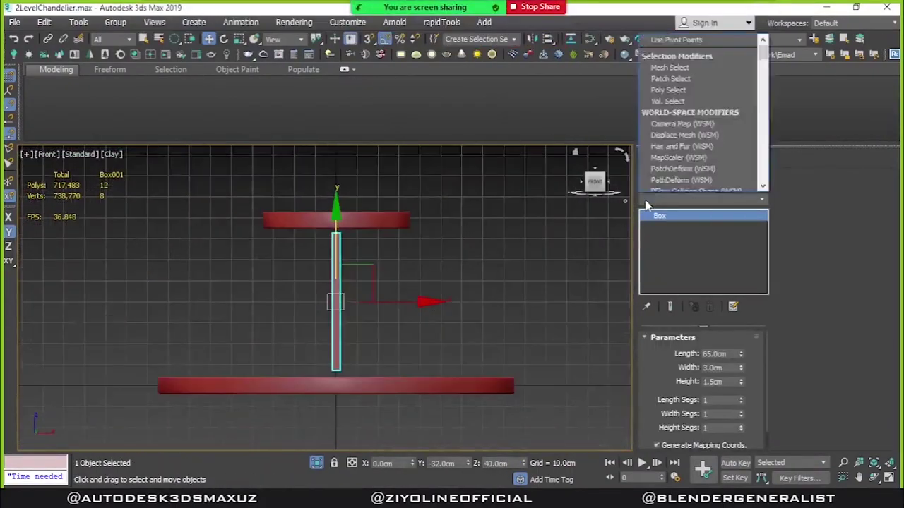
left_click(678, 142)
scroll(294, 283, "up", 5)
key("2")
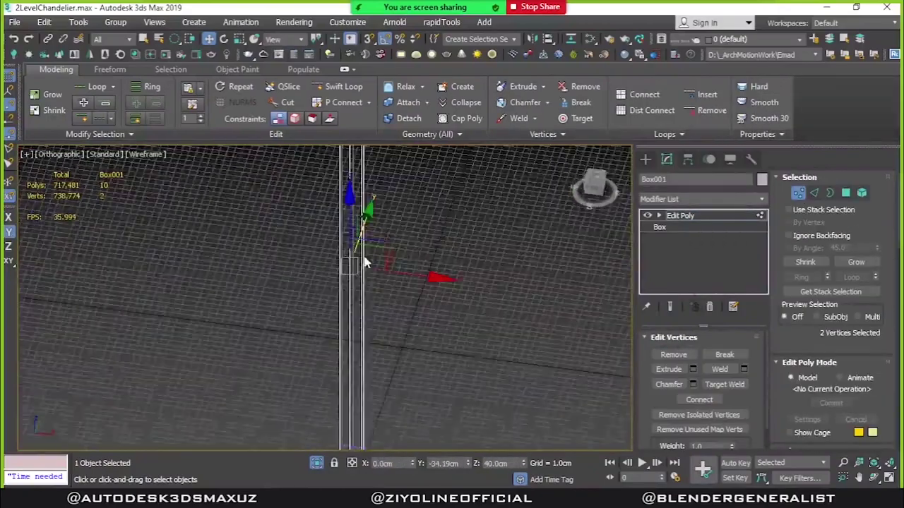
key("F3")
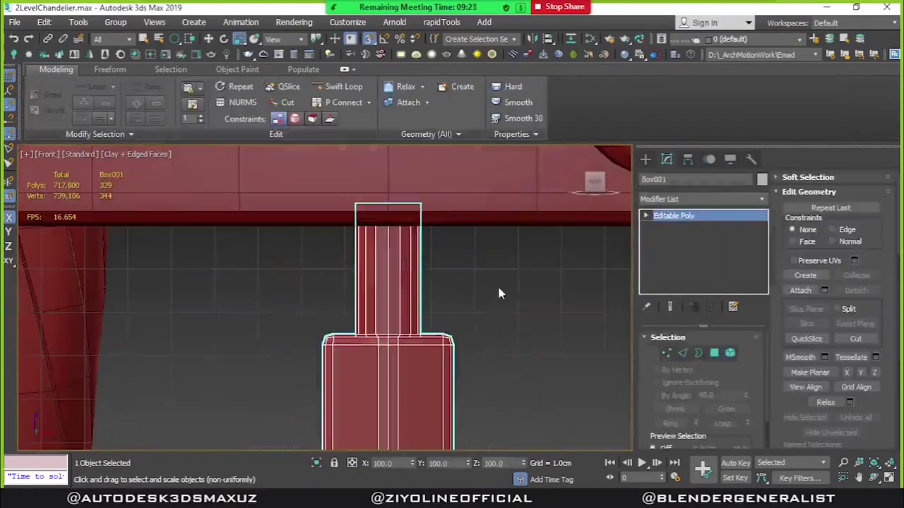
Widen upper ring Circle002, then Reset XForm and collapse the arm to Editable Poly.
key("2")
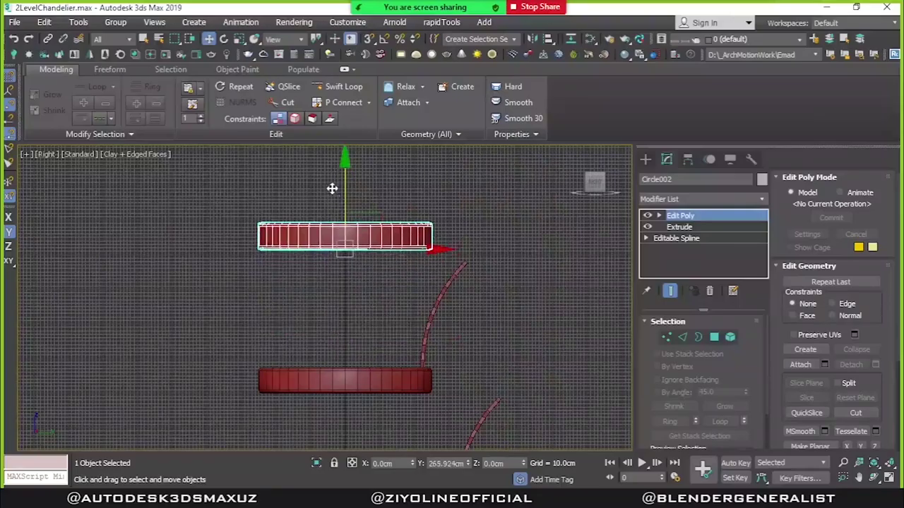
key("r")
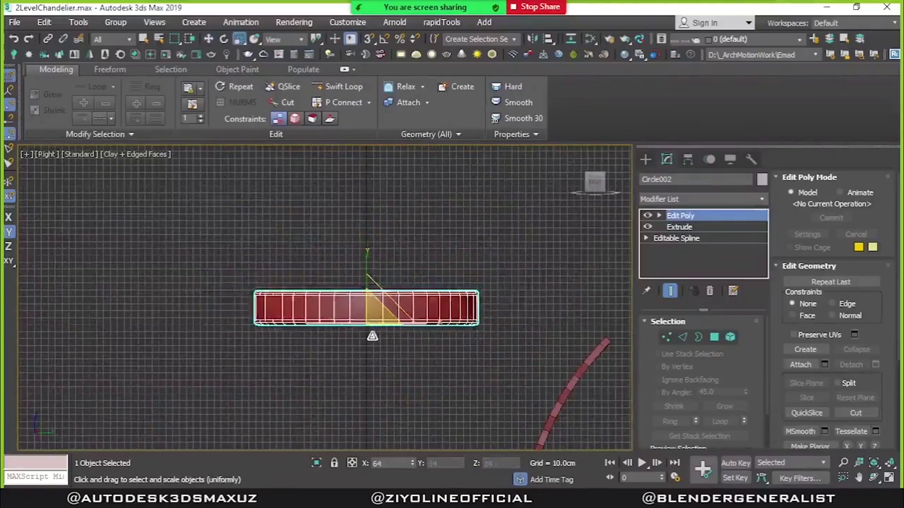
middle_click_drag(246, 295, 530, 243, "alt")
scroll(529, 243, "up", 5)
left_click(529, 244)
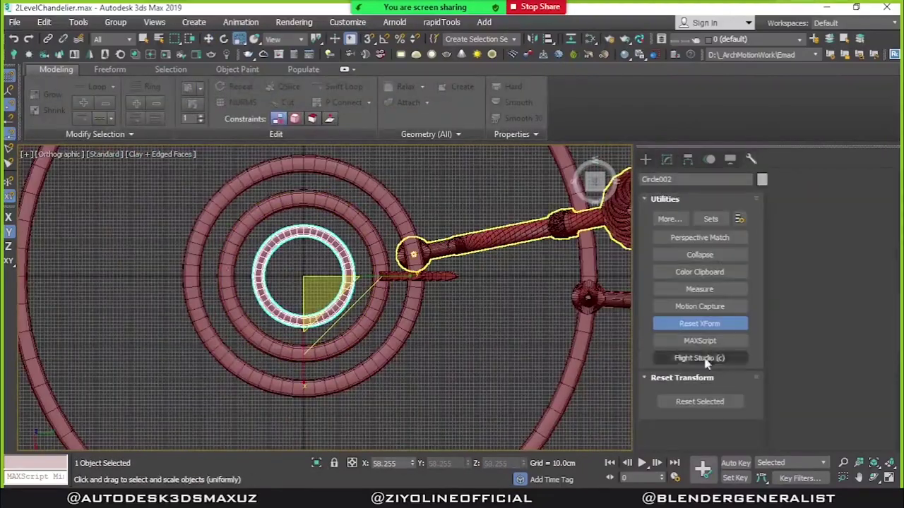
Draw a small Circle spline at the arm's tip.
key("w")
left_click_drag(596, 182, 589, 196)
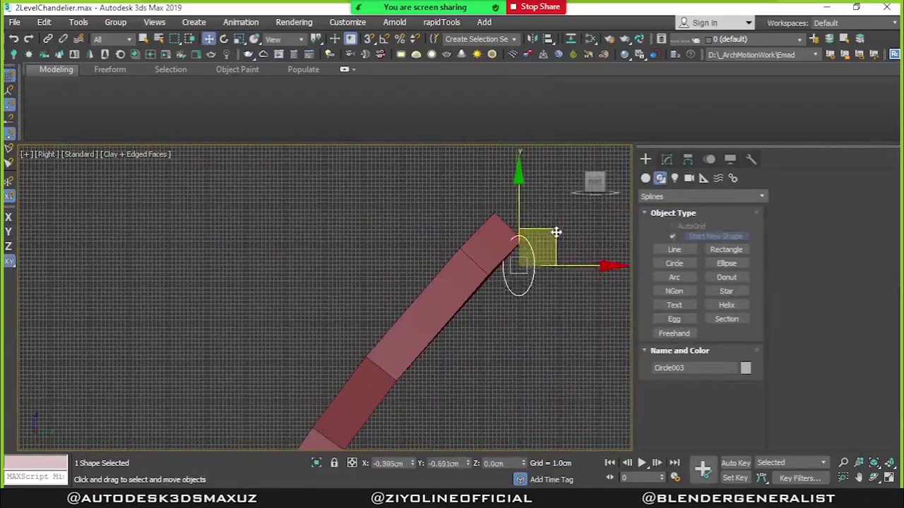
middle_click_drag(557, 232, 490, 199)
left_click(674, 249)
key("w")
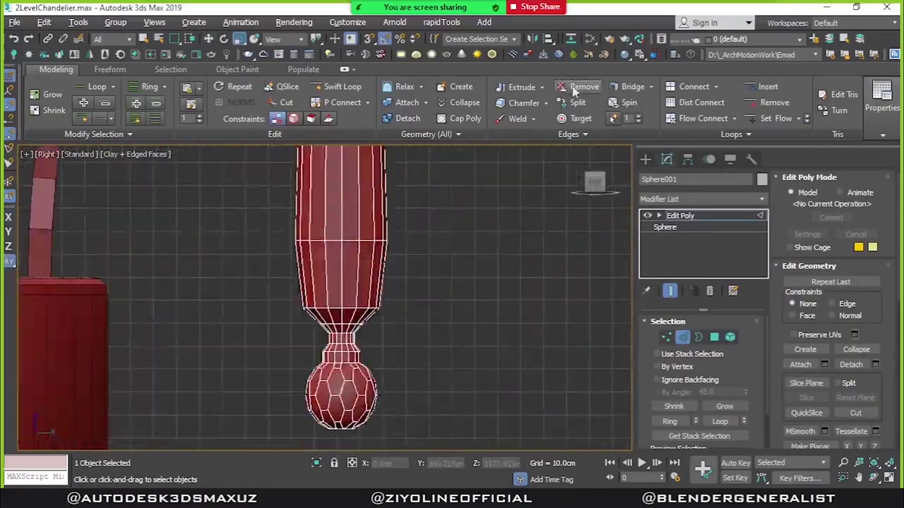
scroll(415, 272, "down", 2)
scroll(415, 272, "down", 3)
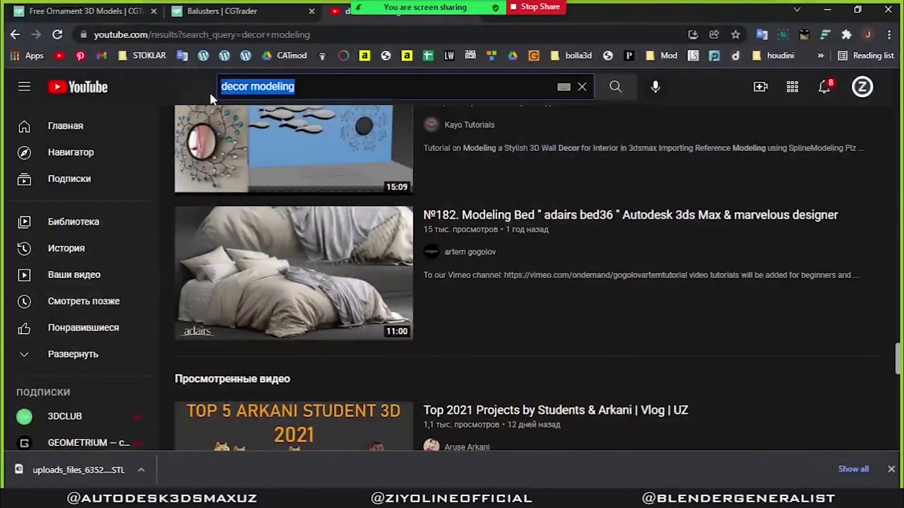
Search YouTube for 'polydetail v2 for 3ds max' and skim the first demo fullscreen.
type("polydeta")
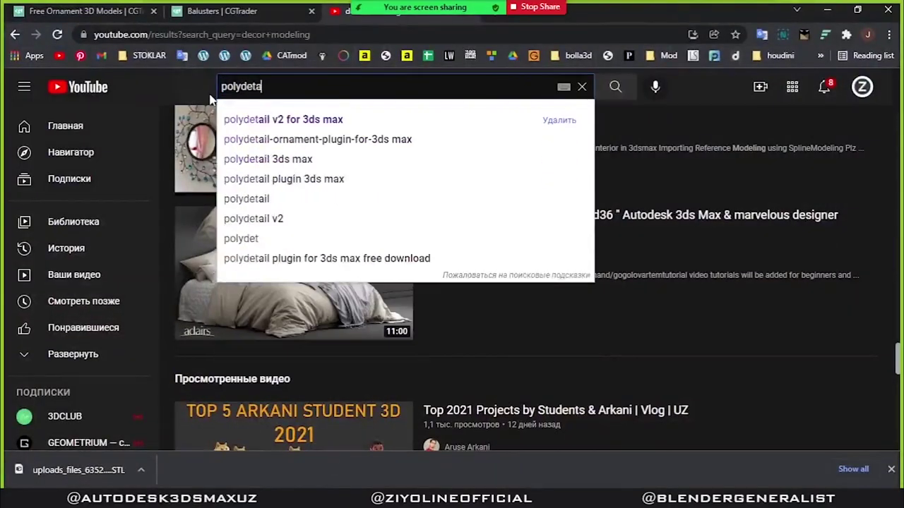
left_click(282, 120)
left_click(510, 188)
key("f")
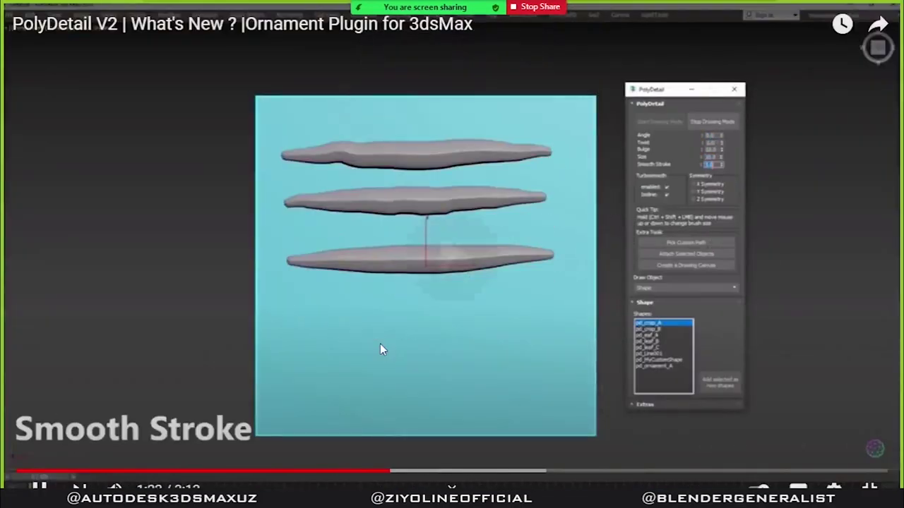
key("Right")
key("Right")
key("Right")
key("Right")
key("Right")
key("Right")
key("Right")
key("Right")
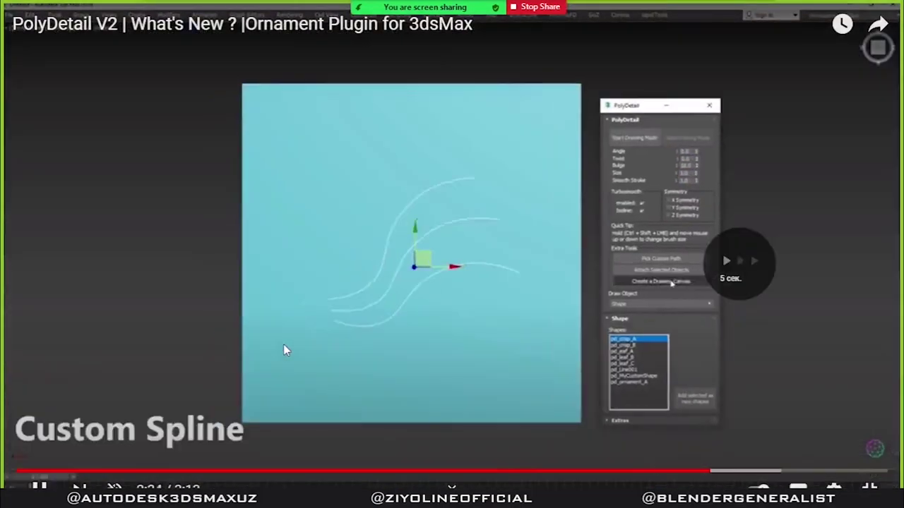
key("Right")
key("Right")
key("Right")
key("Escape")
scroll(272, 88, "down", 4)
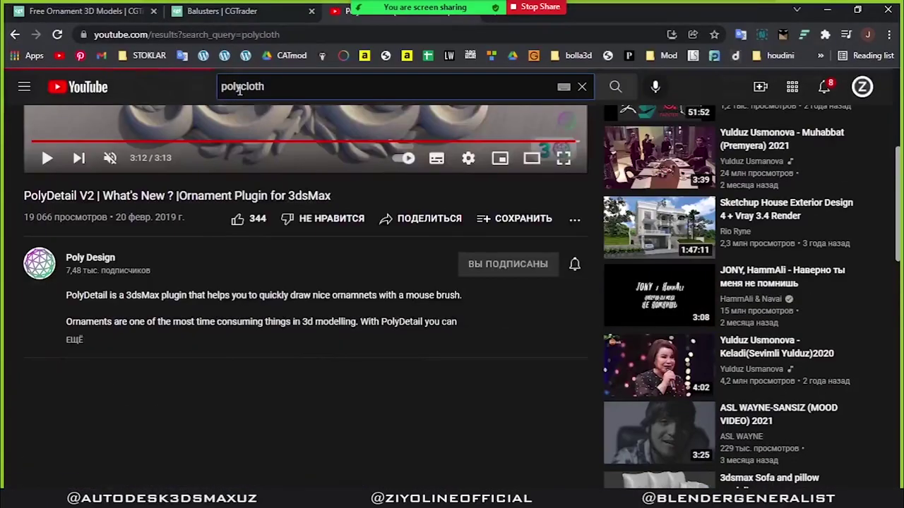
Skim the PolyClothV2 cloth brushes video fullscreen up to the curtain example.
key("f")
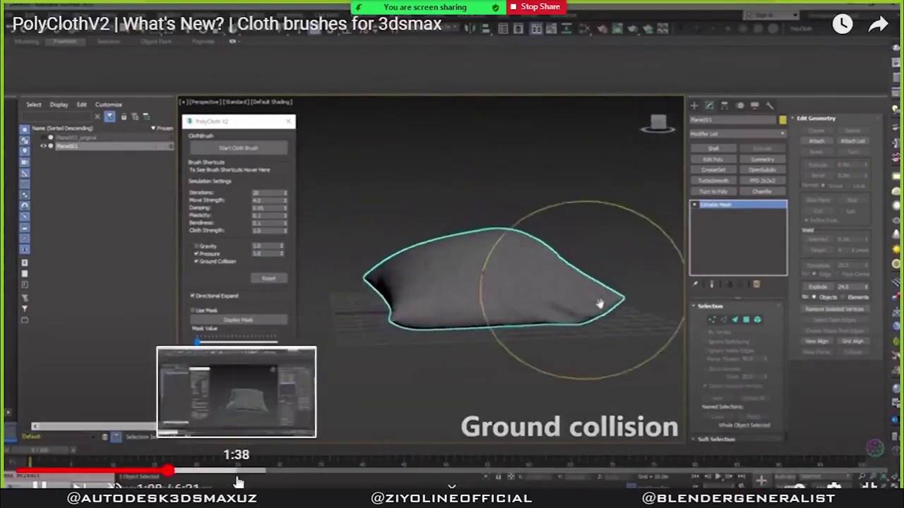
left_click(212, 473)
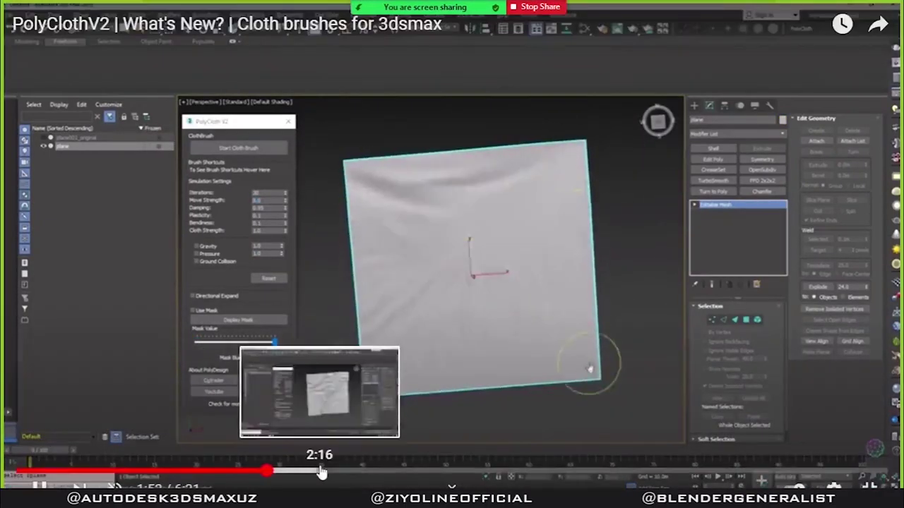
left_click(394, 473)
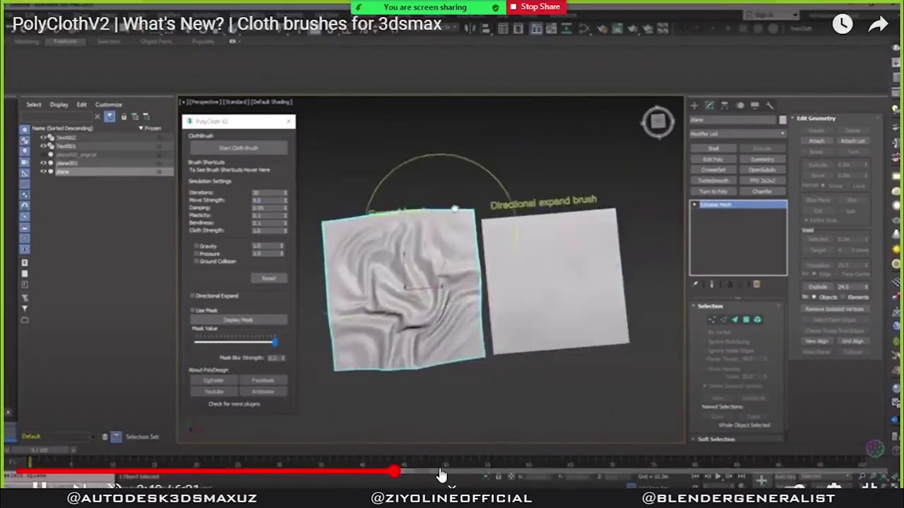
left_click(620, 473)
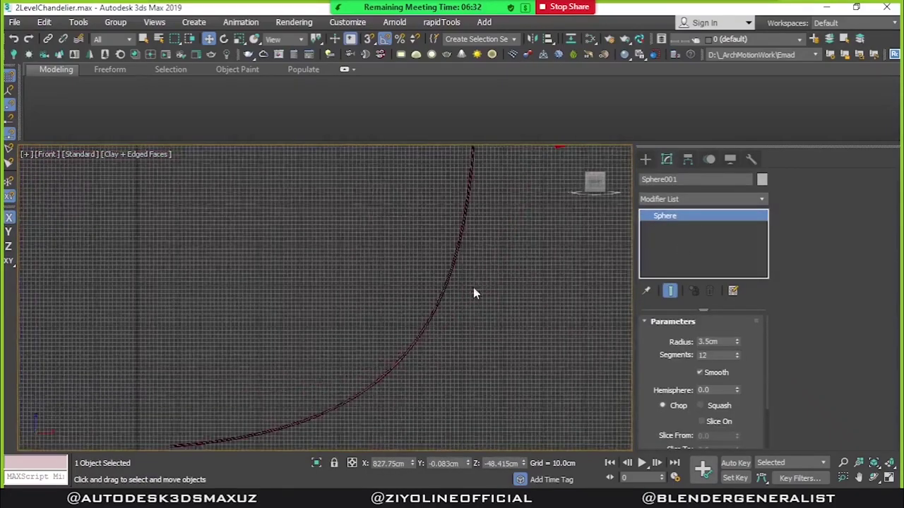
Convert the sphere to Editable Poly and Shift-drag its element to clone it.
left_click(506, 393)
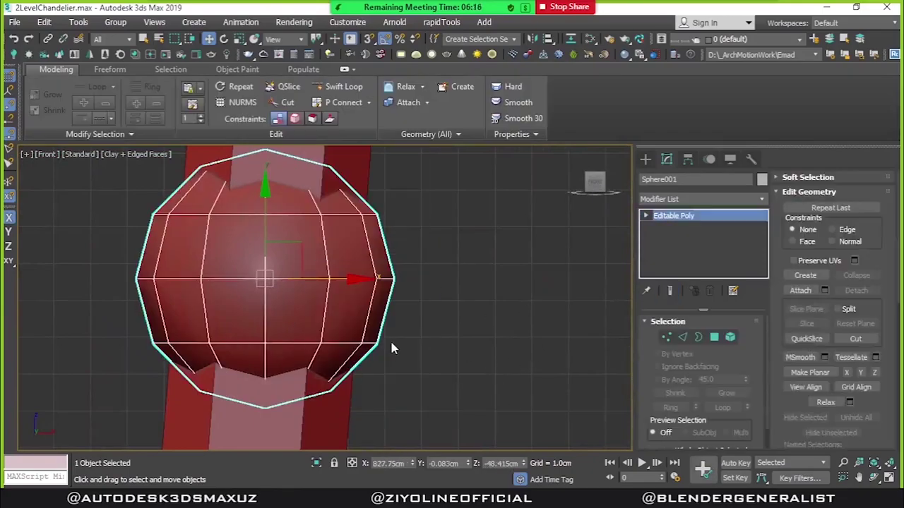
left_click_drag(399, 278, 513, 292, "shift")
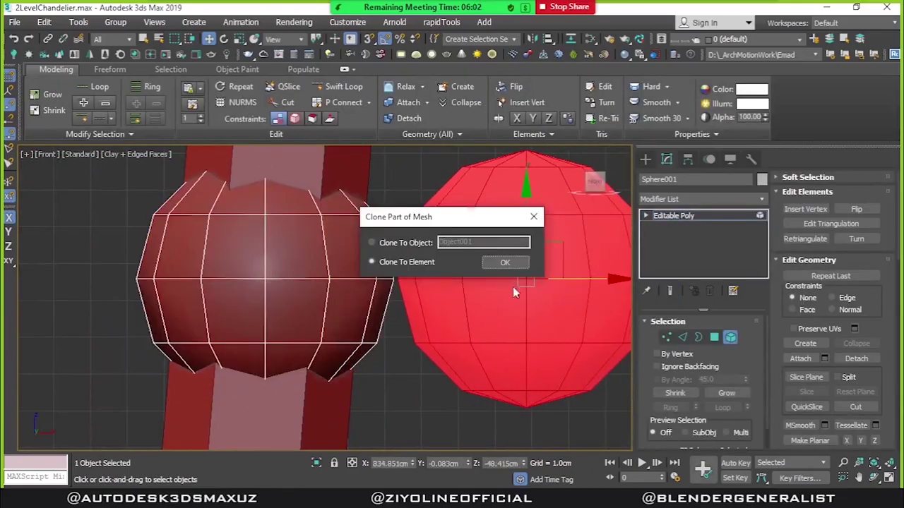
left_click(534, 219)
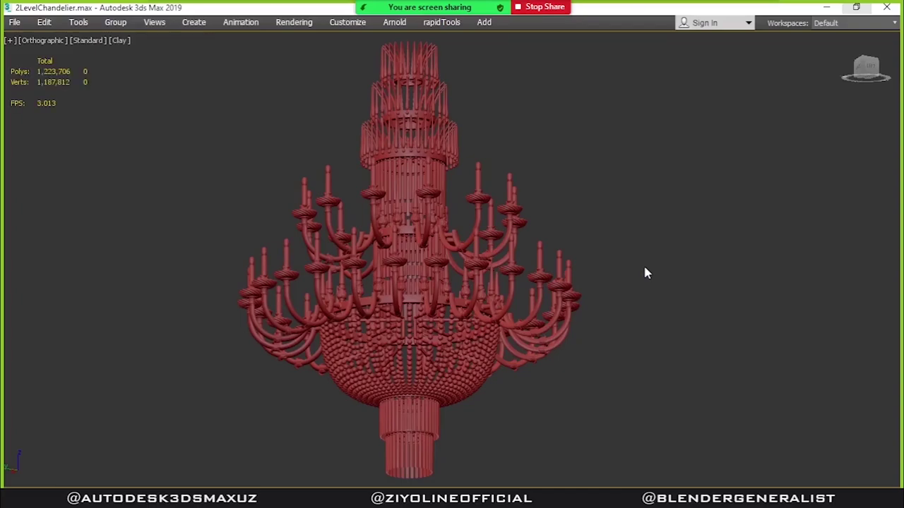
Pan across the finished two-level chandelier to review it.
middle_click_drag(664, 277, 449, 269)
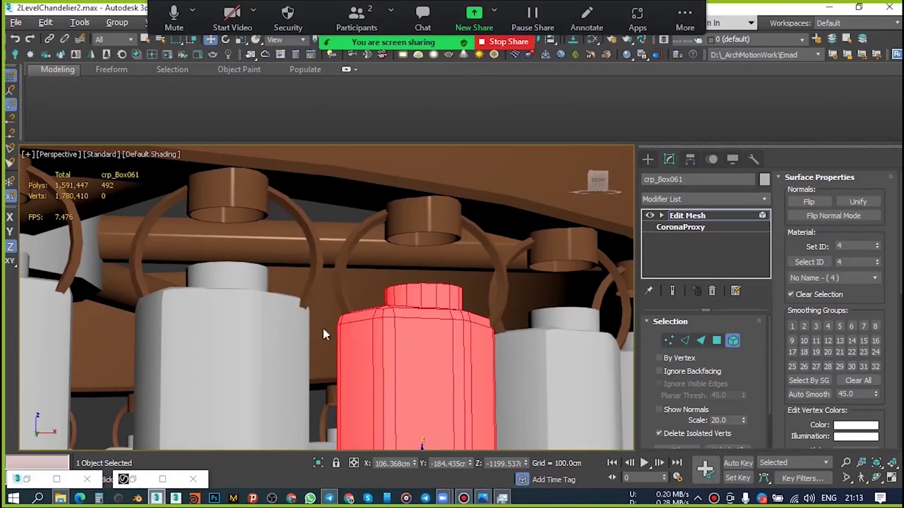
Review the materials, V-Ray settings and environment, then render from PhysCamera001 at 3000 x 3000.
key("m")
left_click(806, 11)
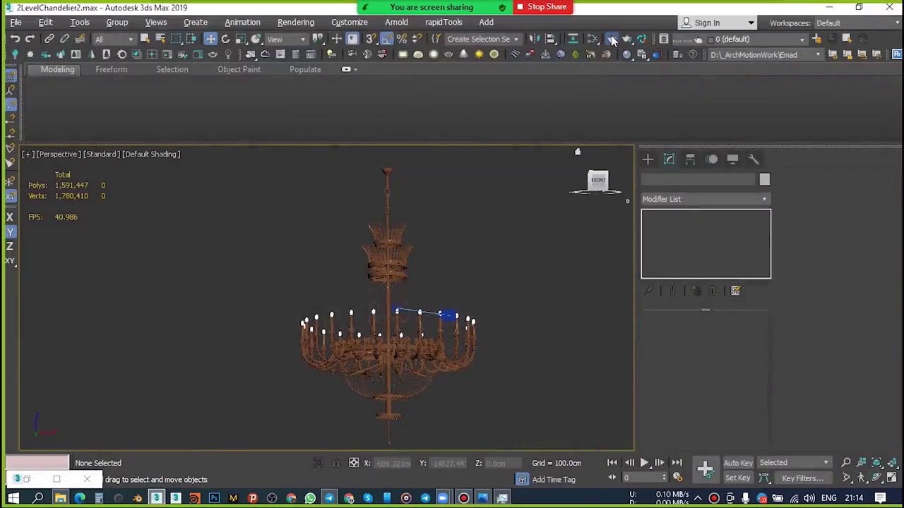
key("F10")
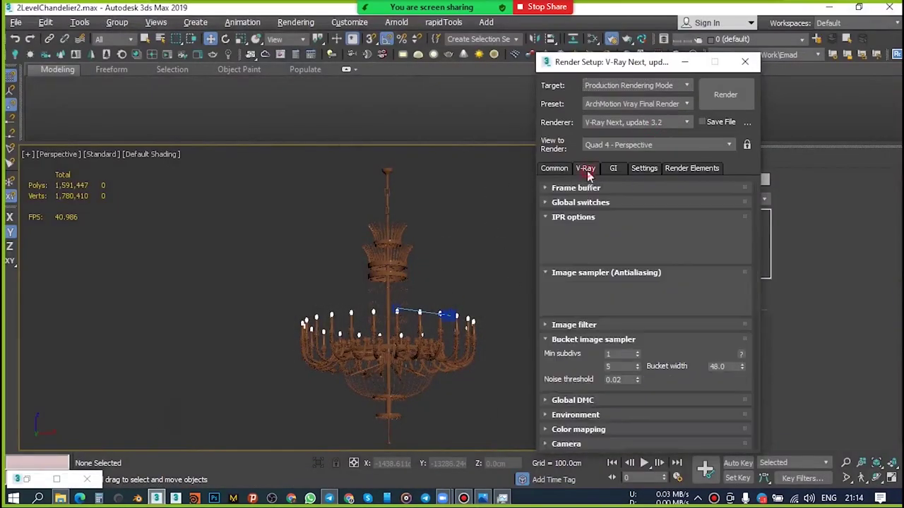
key("8")
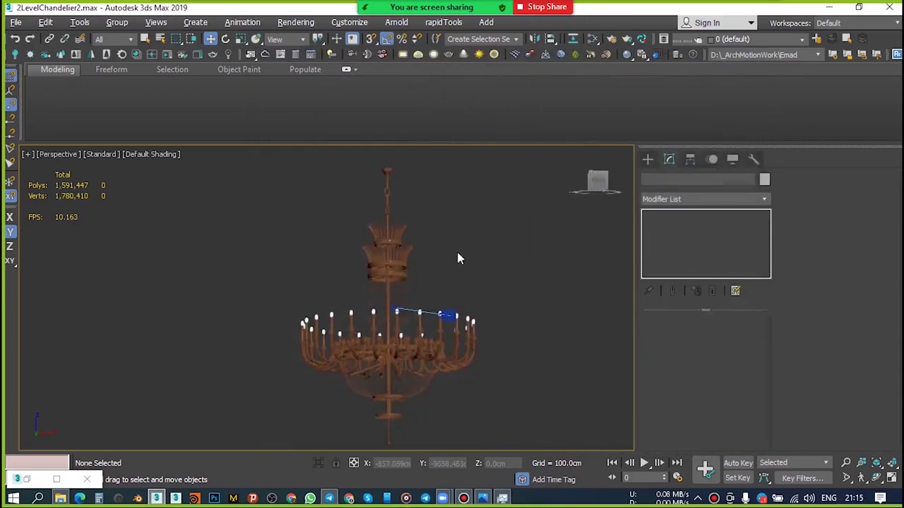
key("shift+q")
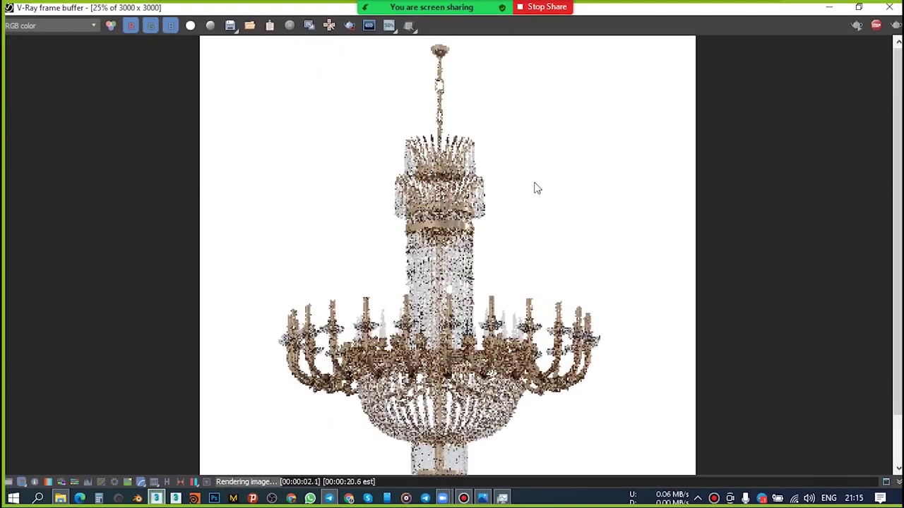
Change the V-Ray output height to 2000 for a 3000 x 2000 render.
scroll(535, 188, "up", 3)
scroll(642, 163, "down", 2)
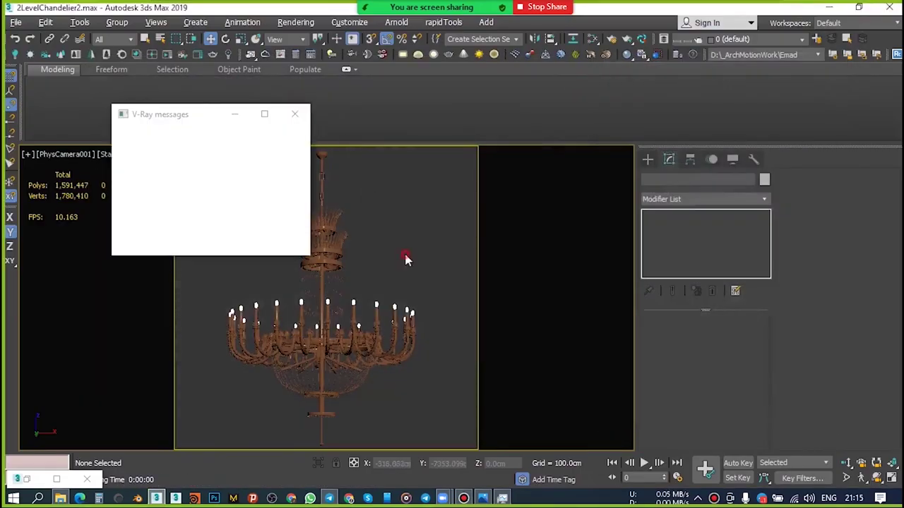
key("F10")
type("2000")
key("Return")
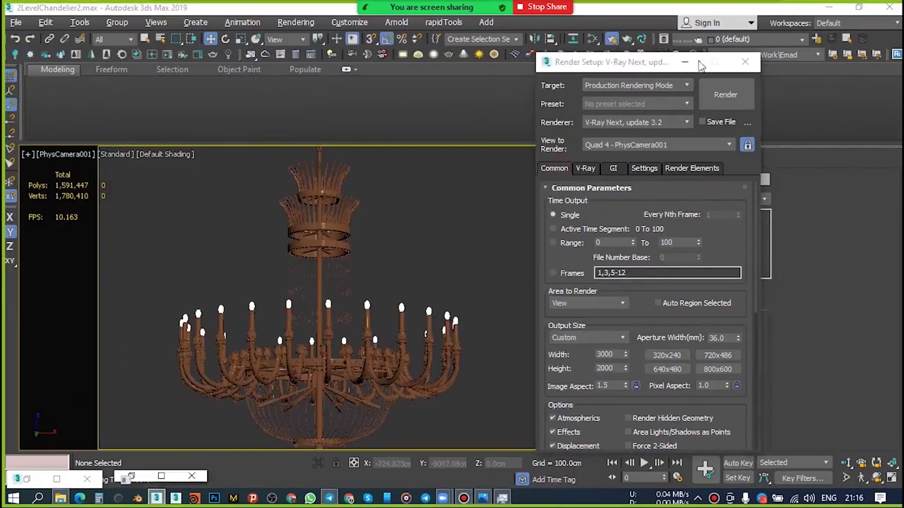
key("F10")
Enable the environment background, re-render the chandelier, and turn on Bloom/Glare in the frame buffer.
key("8")
left_click(286, 121)
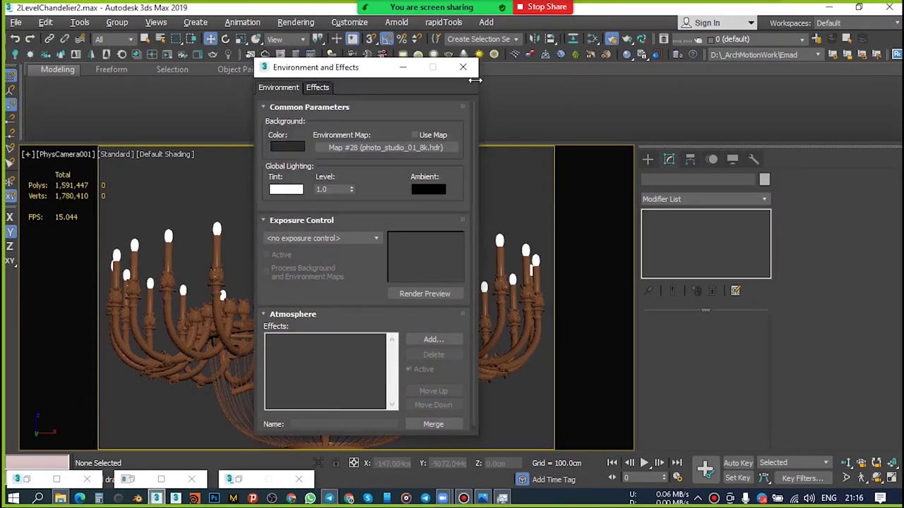
key("shift+q")
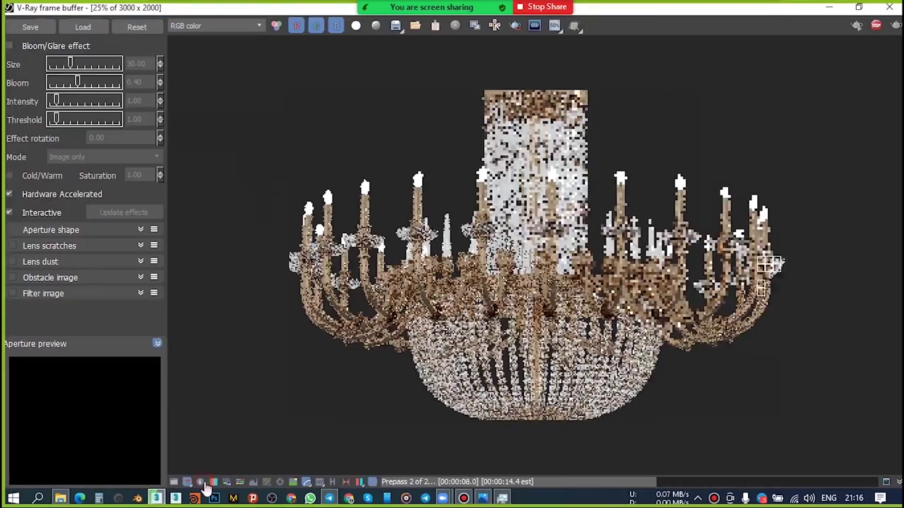
scroll(238, 115, "up", 3)
scroll(238, 115, "down", 2)
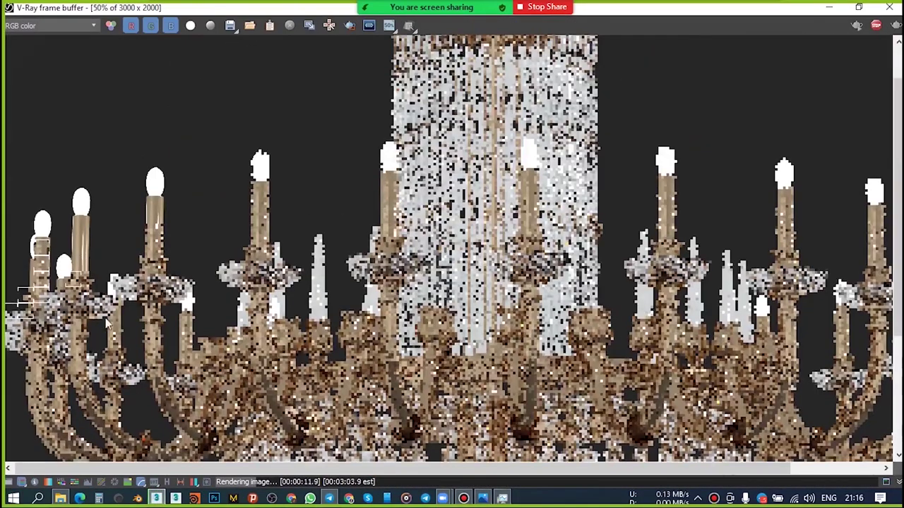
left_click(10, 46)
scroll(671, 207, "down", 1)
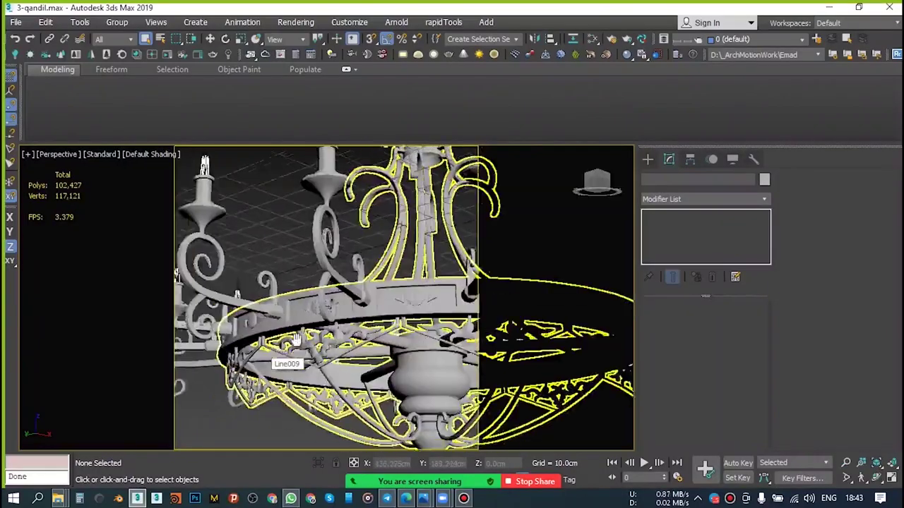
Set the Noise map's Low value to 0.4 and check the Corona render of the aged metal.
scroll(348, 324, "up", 5)
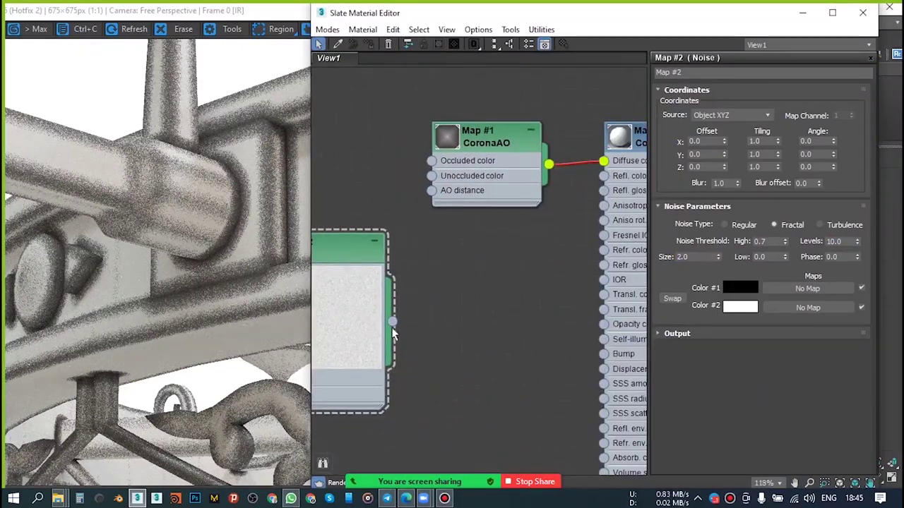
left_click(290, 282)
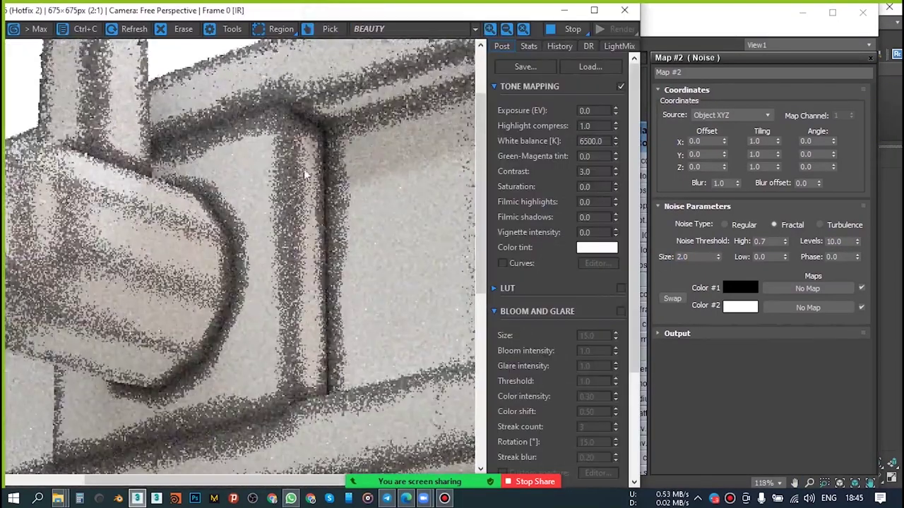
scroll(286, 299, "up", 1)
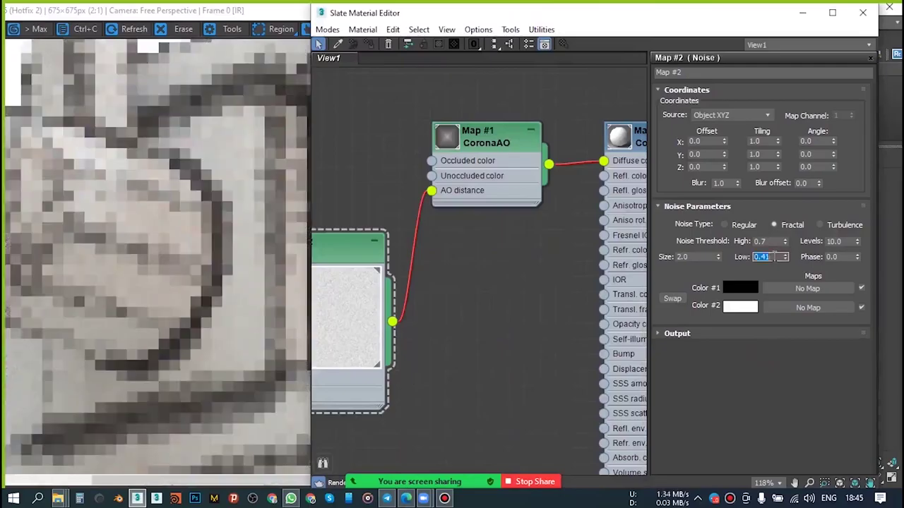
key("Return")
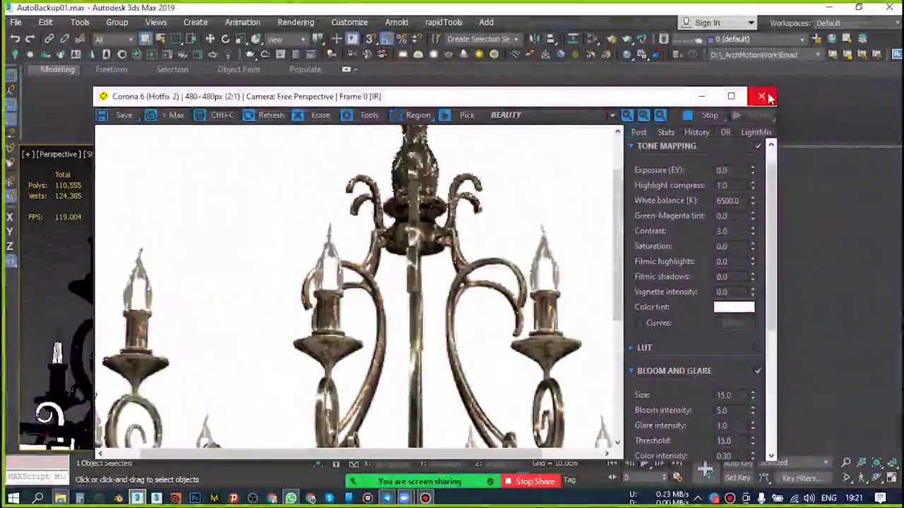
Close the Corona frame buffer window.
left_click(762, 97)
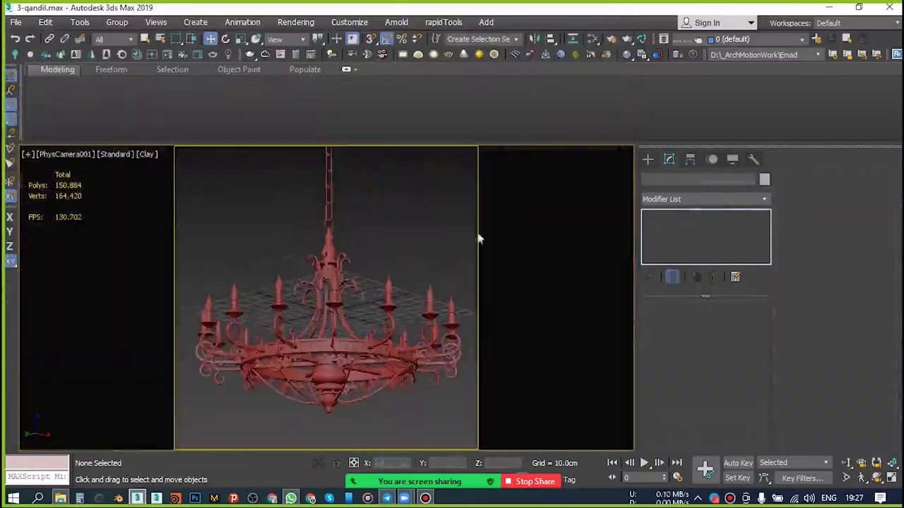
Render from the selected camera in Corona and display Material #16's CoronaAO-fed parameters.
left_click(106, 404)
key("shift+q")
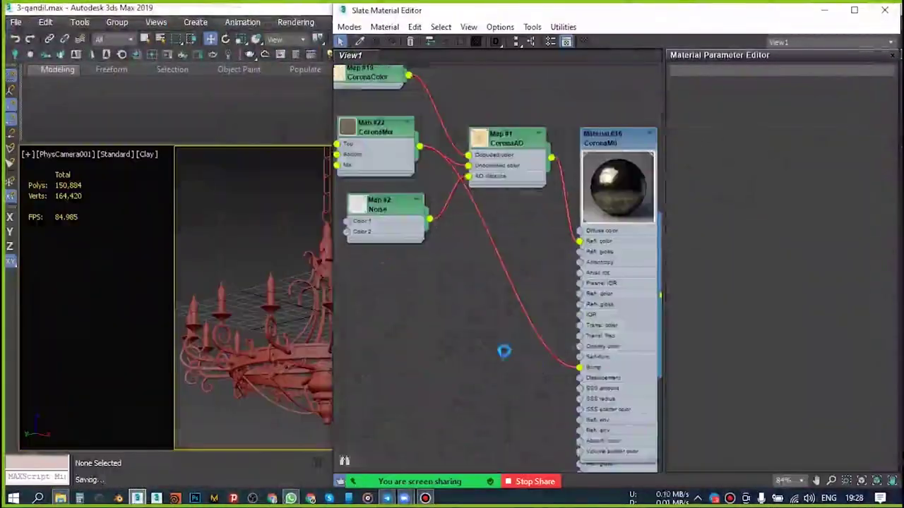
double_click(572, 381)
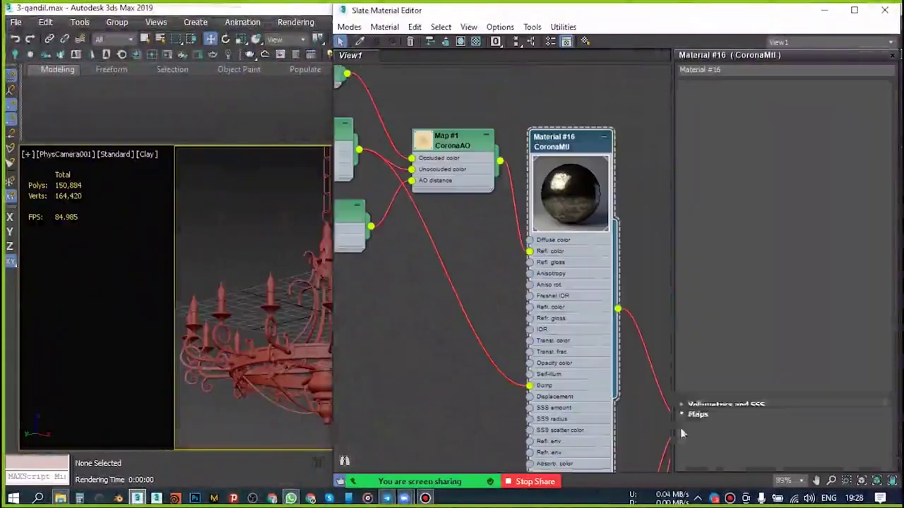